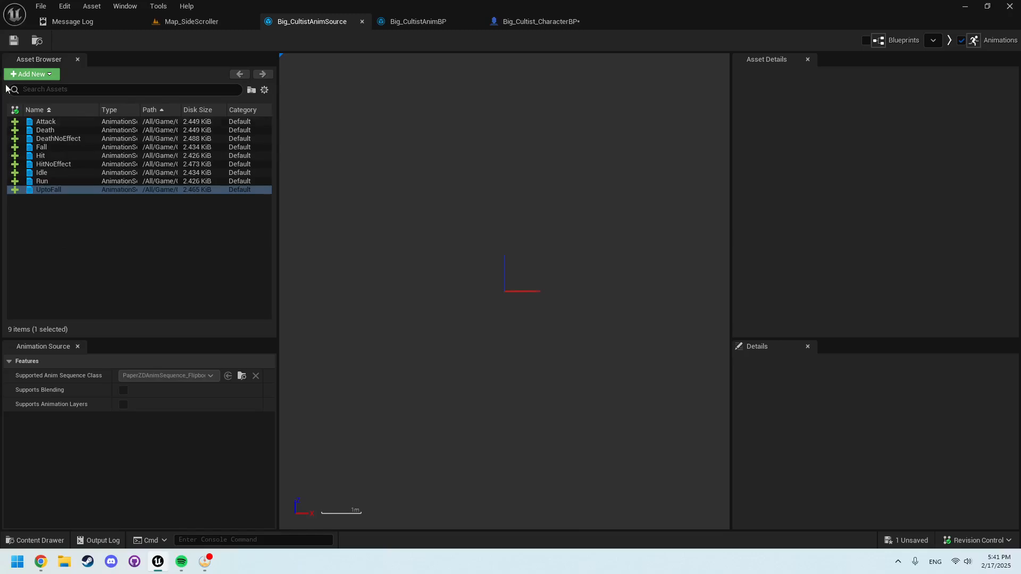
Step: Preview the Attack animation sequence and browse the project content to the Big_Cultist character's AnimSequences folder
click(77, 122)
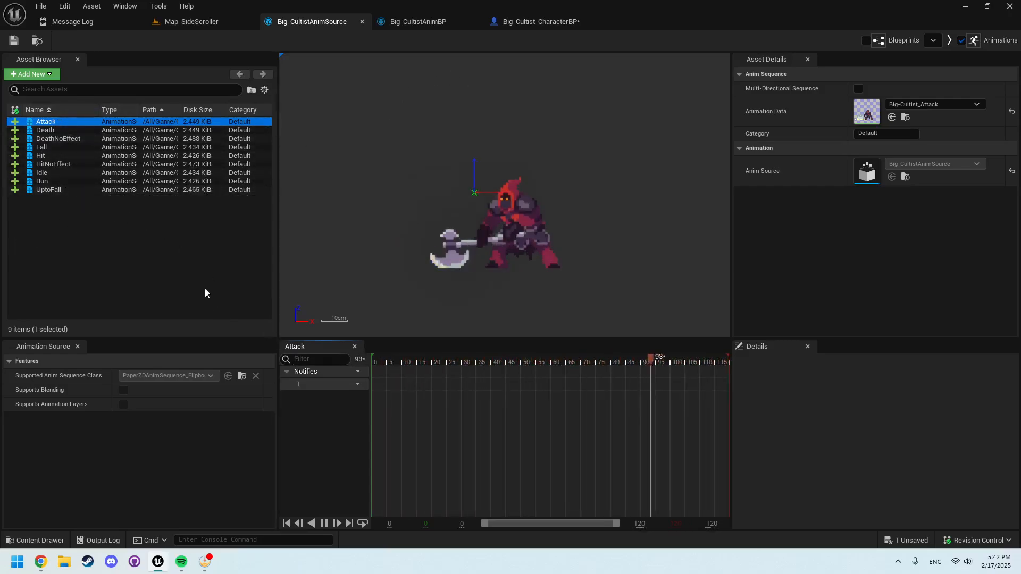
key(ctrl+space)
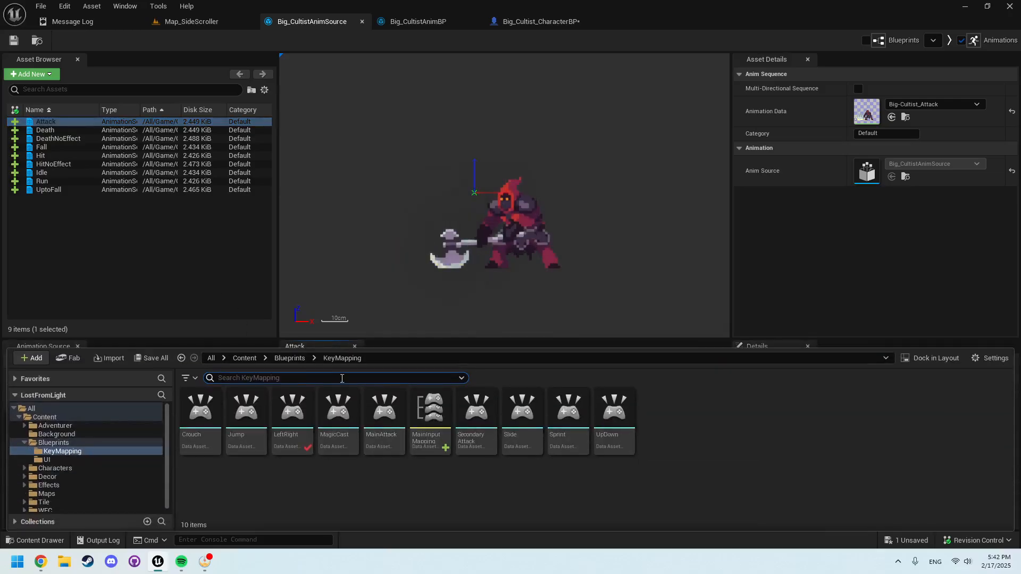
click(87, 468)
double_click(200, 408)
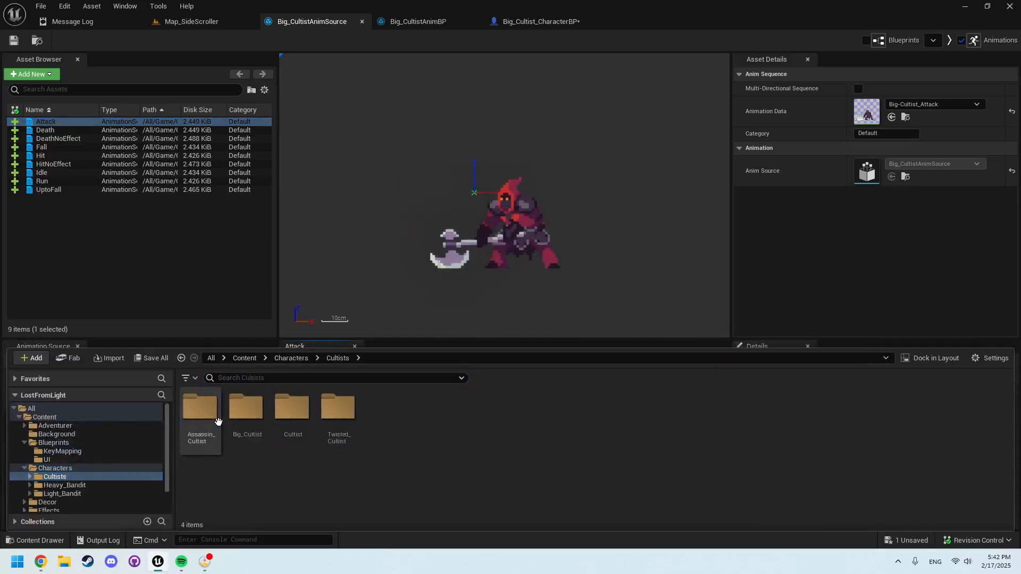
double_click(248, 423)
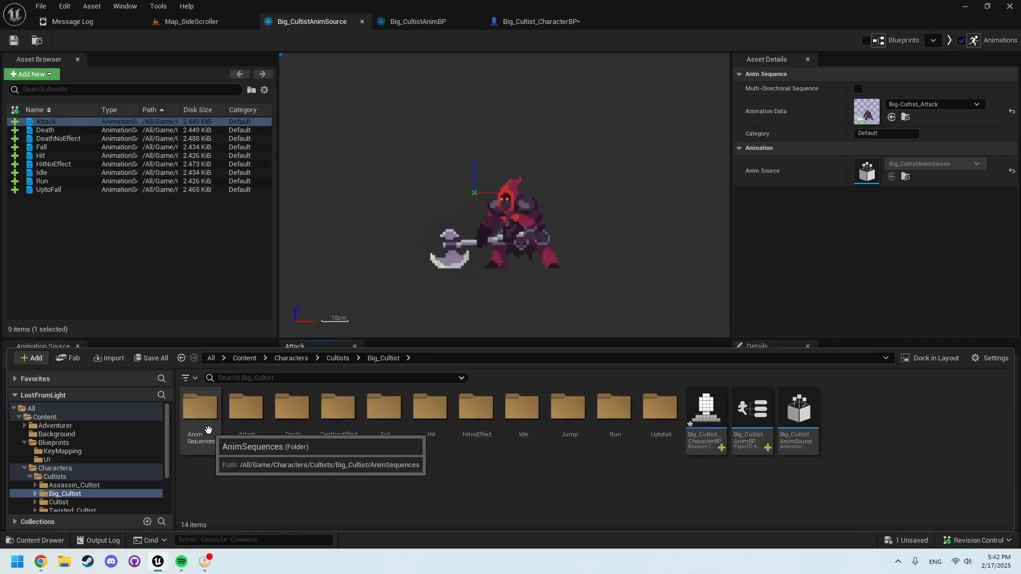
double_click(212, 445)
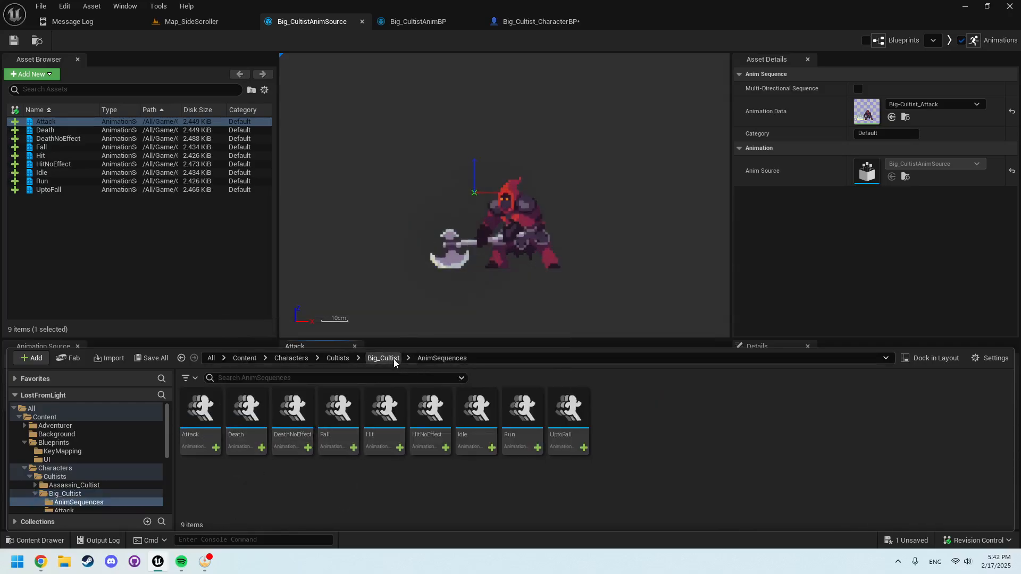
click(393, 362)
double_click(200, 410)
Step: Examine the PaperZD asset types available for creation in the AnimSequences folder without creating one
right_click(624, 436)
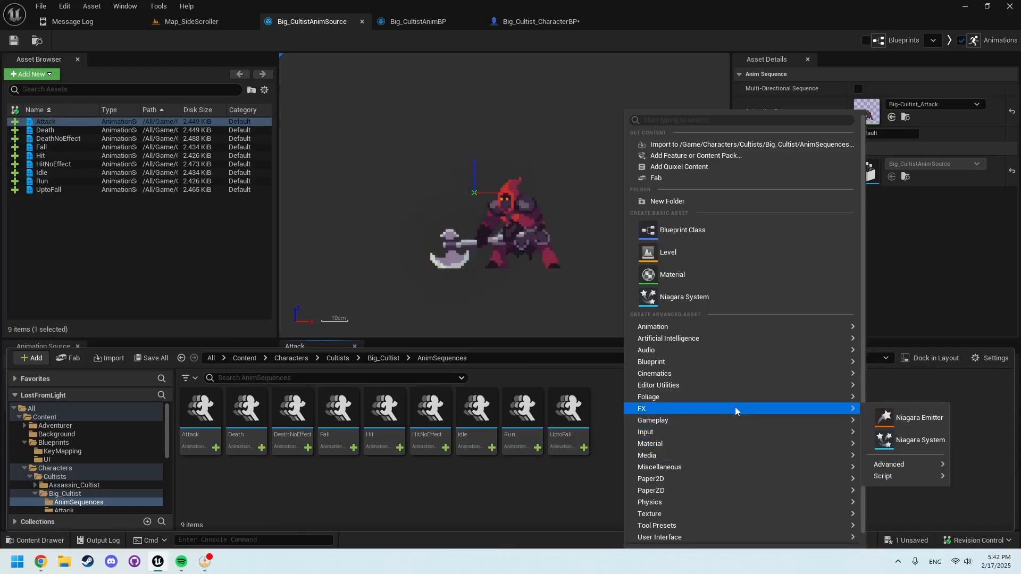
mouse_move(732, 472)
mouse_move(708, 492)
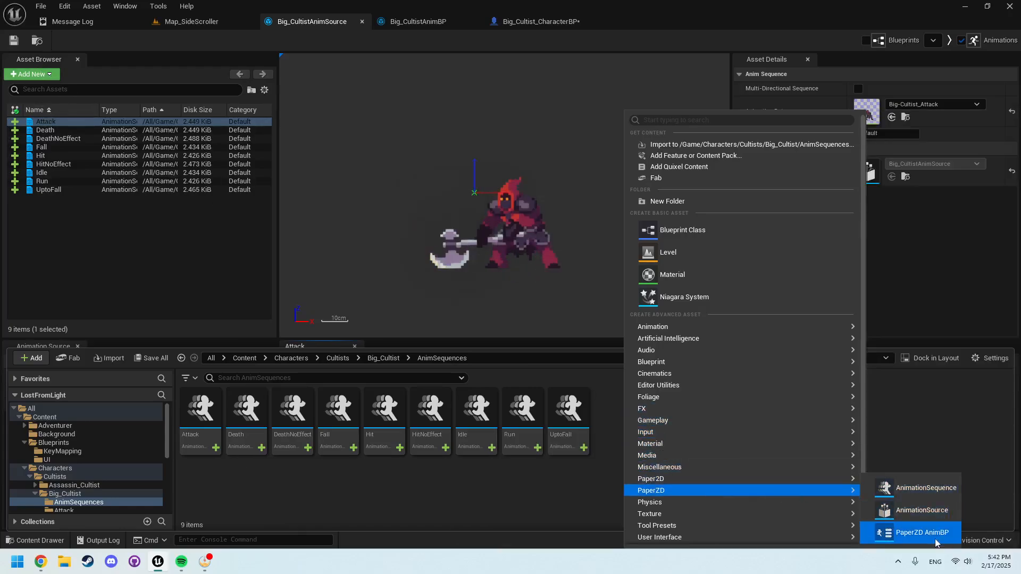
click(553, 504)
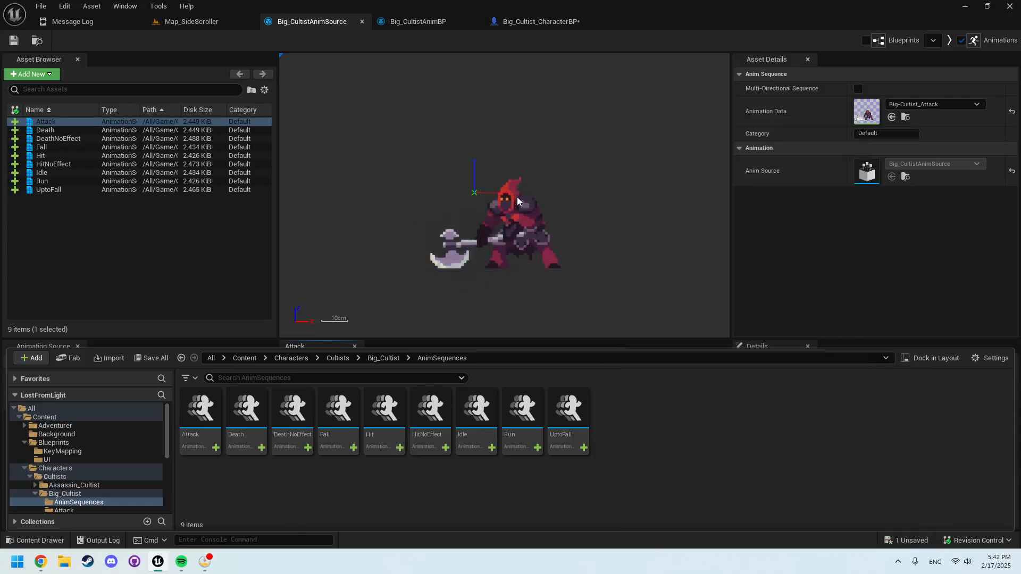
Step: Switch to the Big_Cultist_CharacterBP blueprint and save it
click(556, 23)
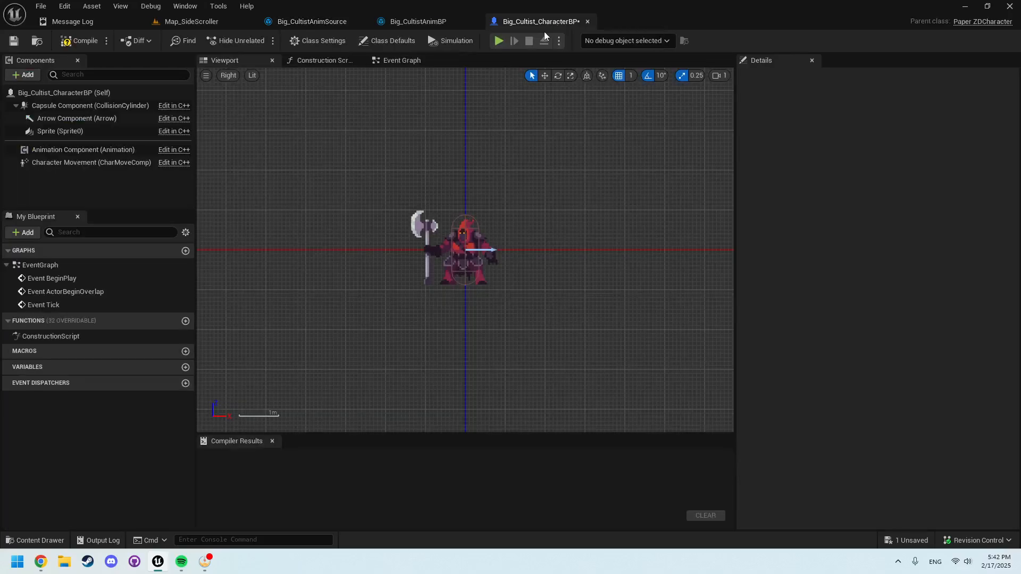
key(ctrl+s)
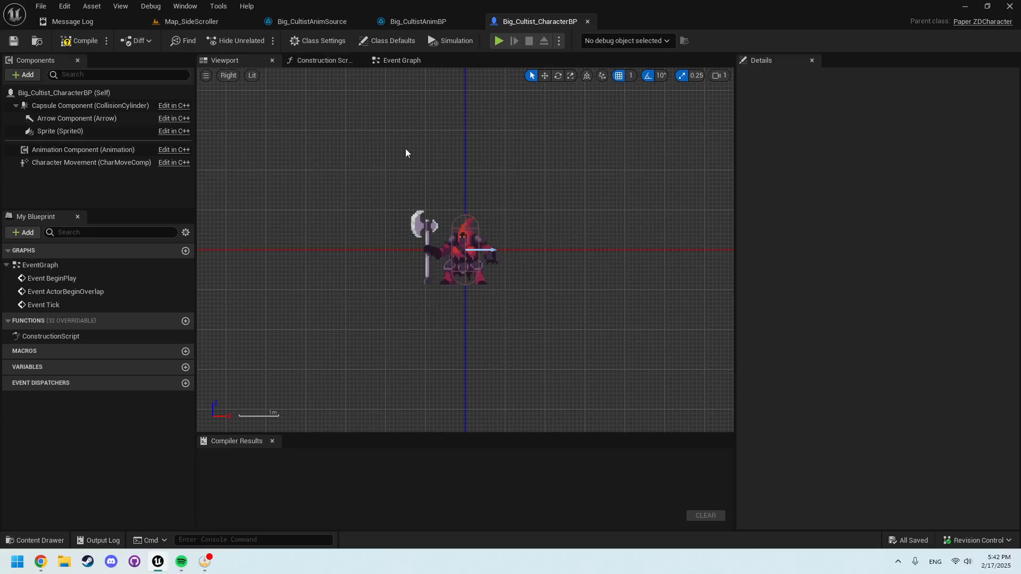
Step: Search the project settings for "game mode" and examine the choices for Default GameMode
click(64, 6)
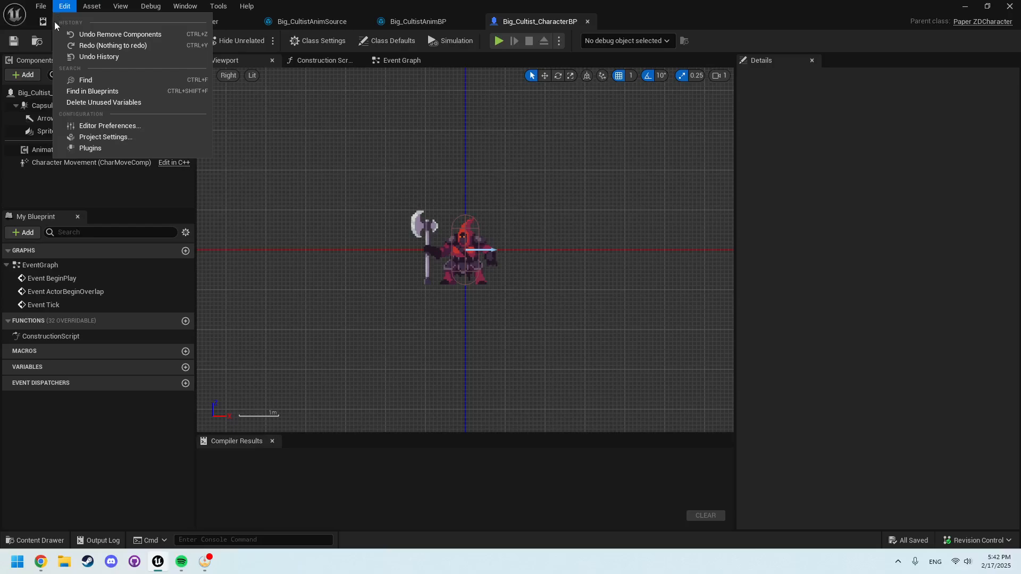
click(103, 137)
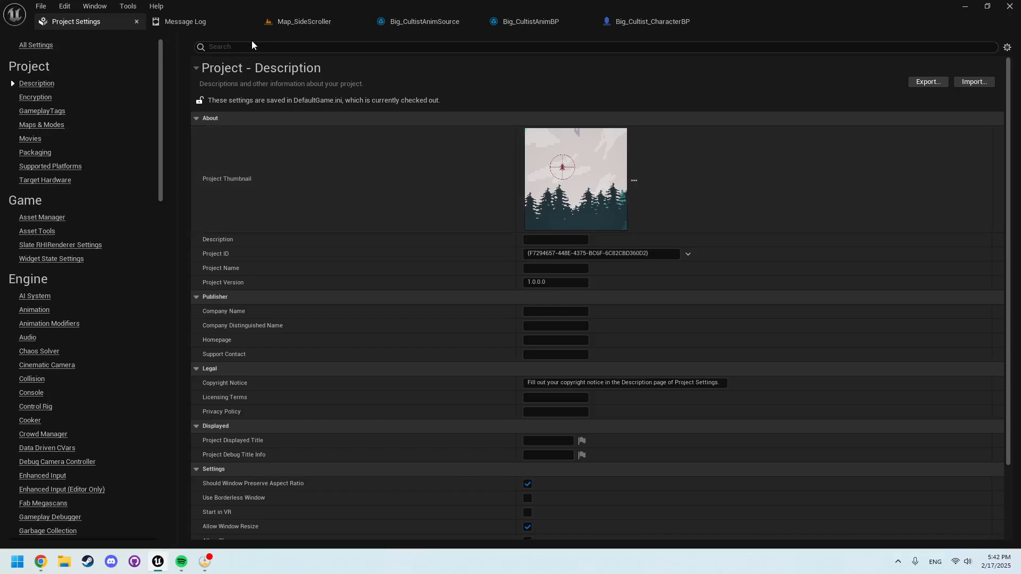
click(262, 48)
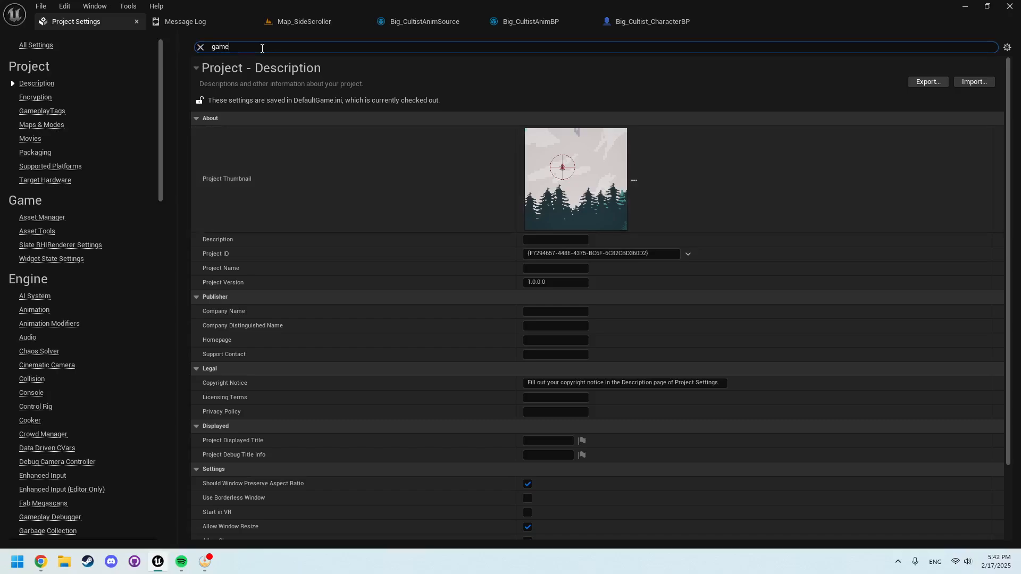
text(game mode)
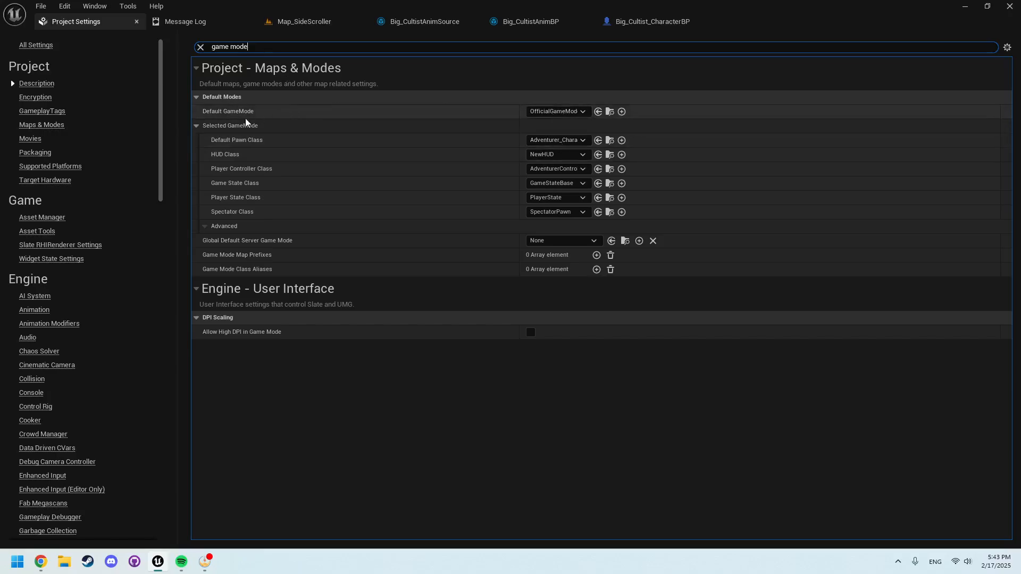
click(537, 112)
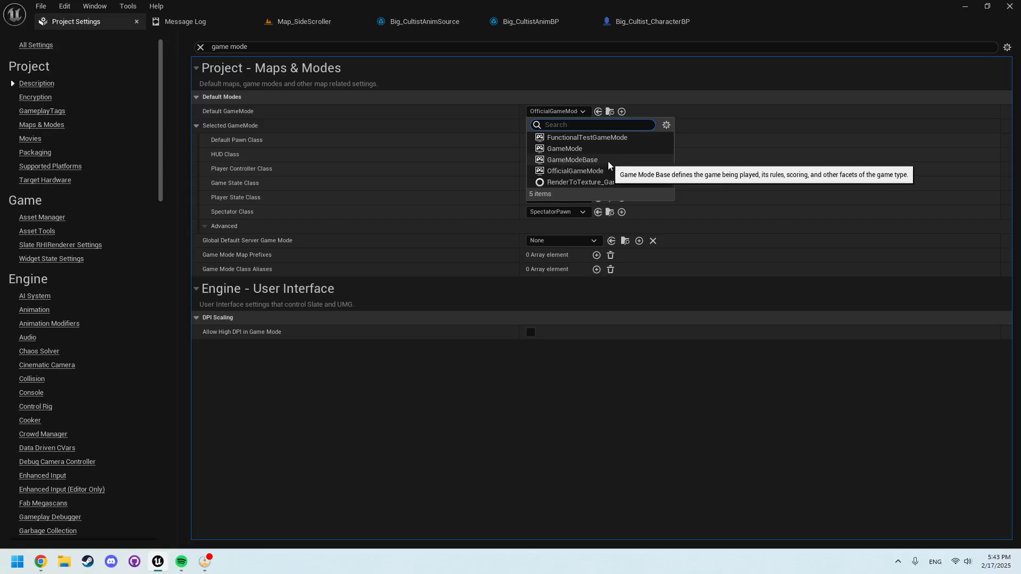
click(557, 113)
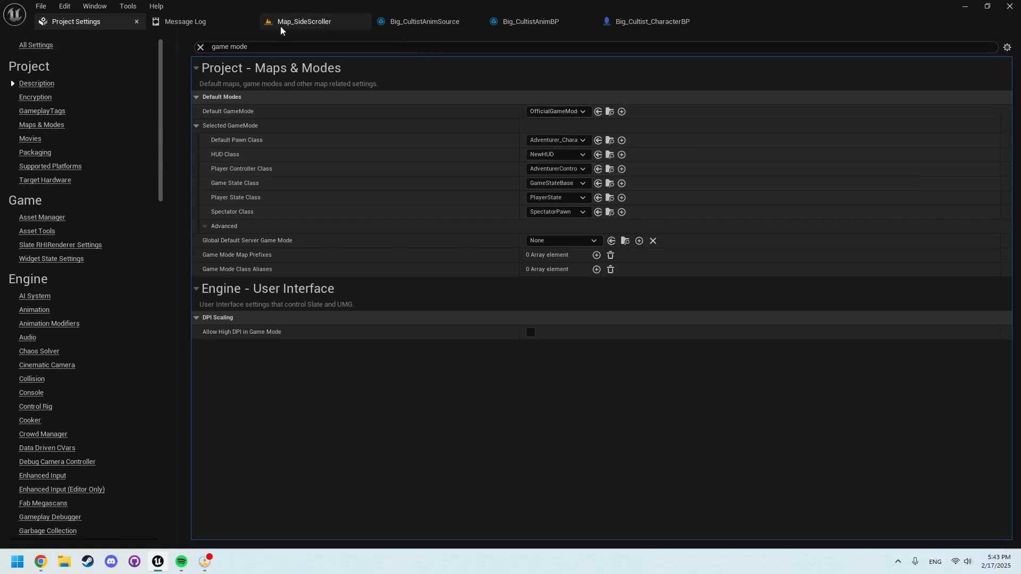
Step: In the map's Blueprints folder, examine the parent classes offered for a new Blueprint Class, without creating one
click(301, 23)
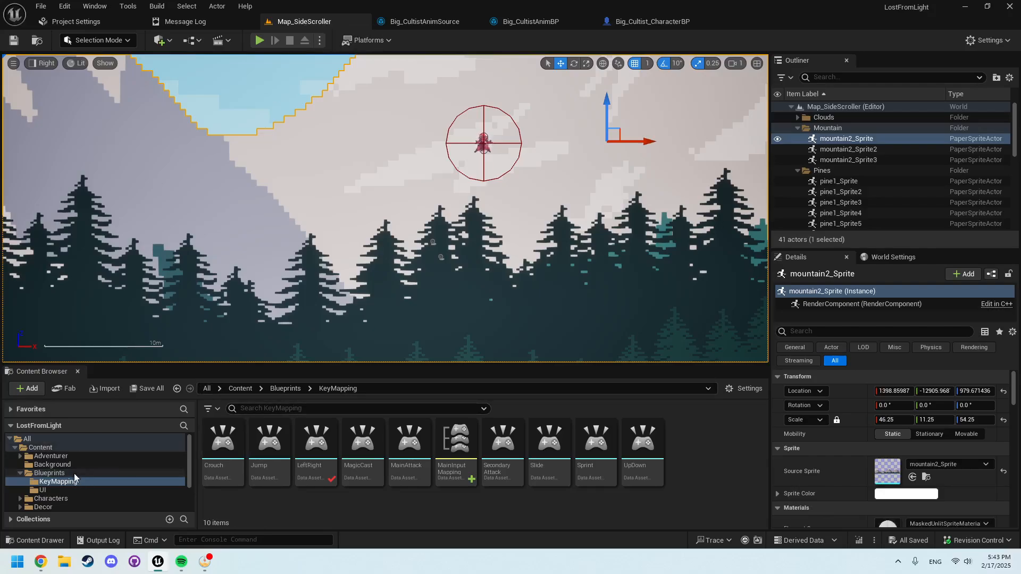
click(56, 474)
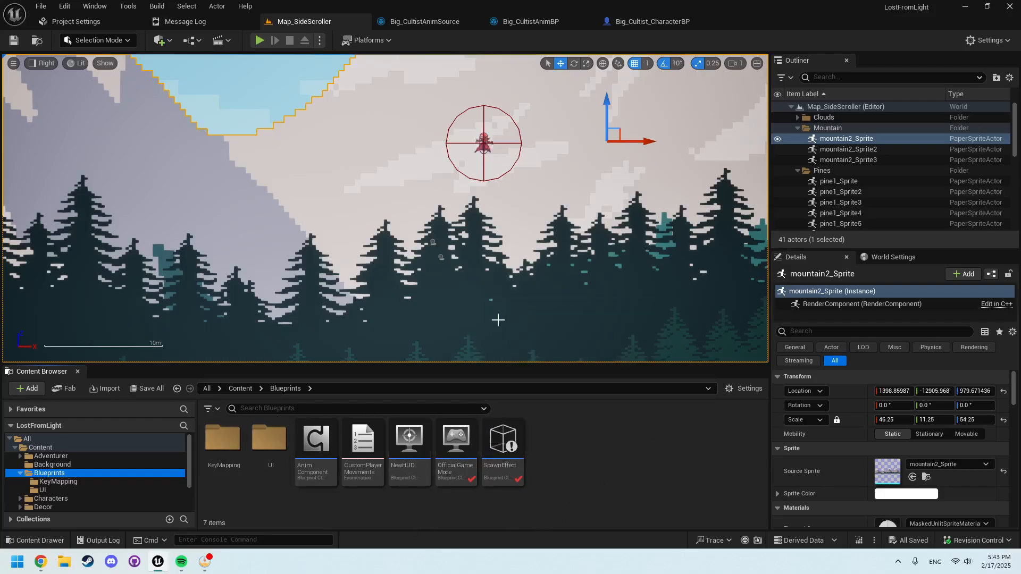
right_click(577, 458)
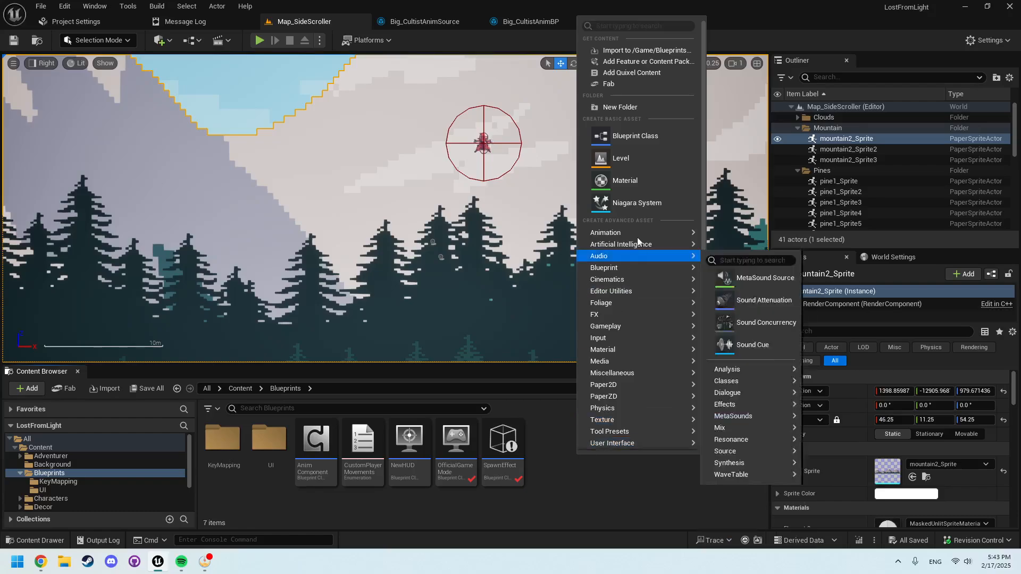
click(646, 141)
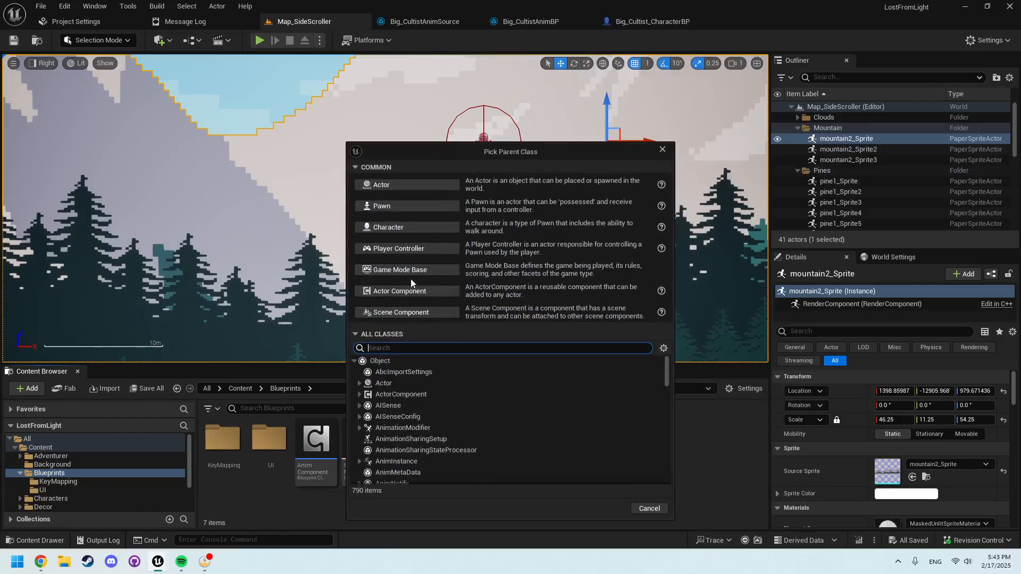
click(662, 151)
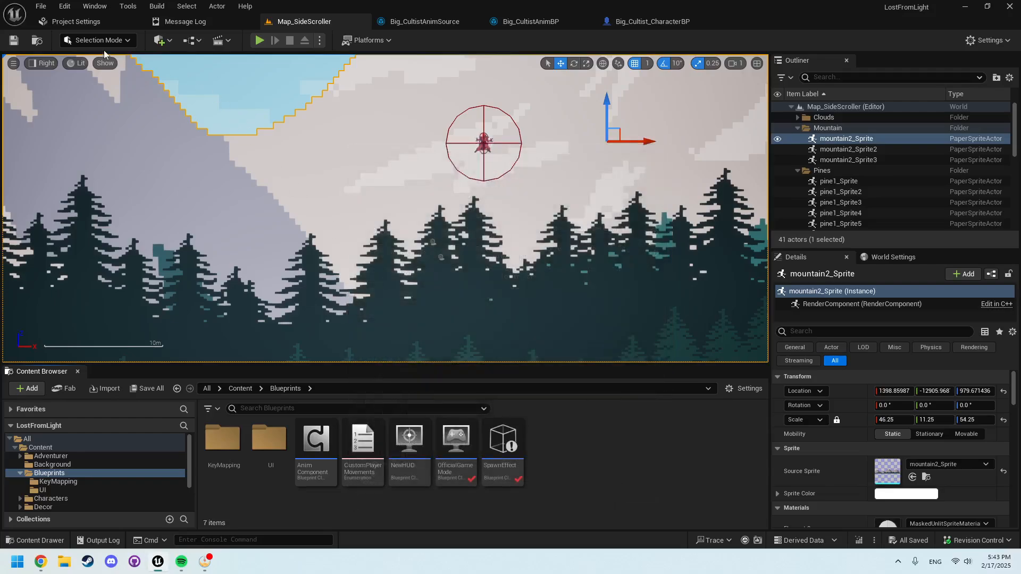
Step: Return to the project settings and review the available Default GameMode classes again
click(76, 22)
click(566, 110)
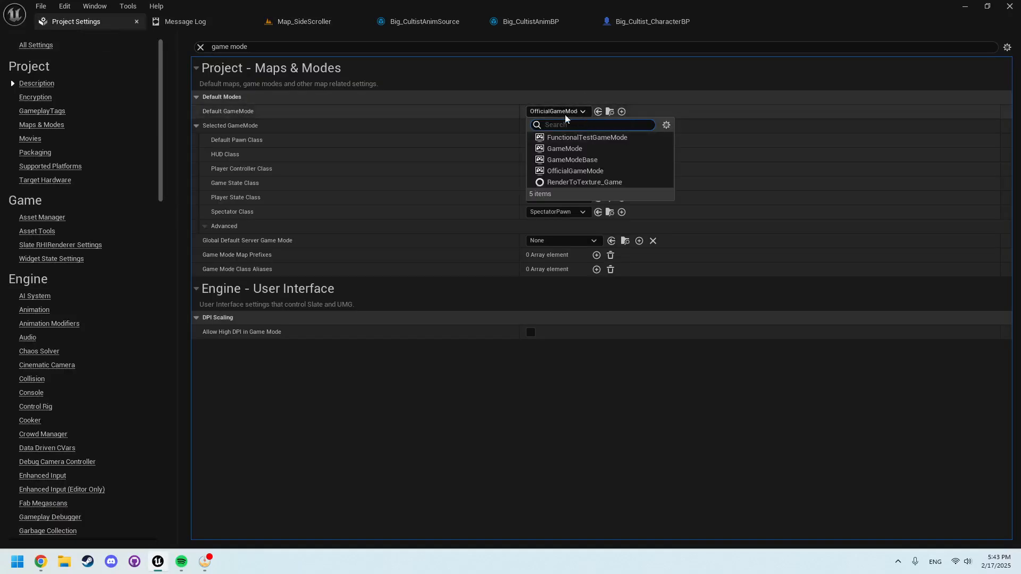
click(565, 113)
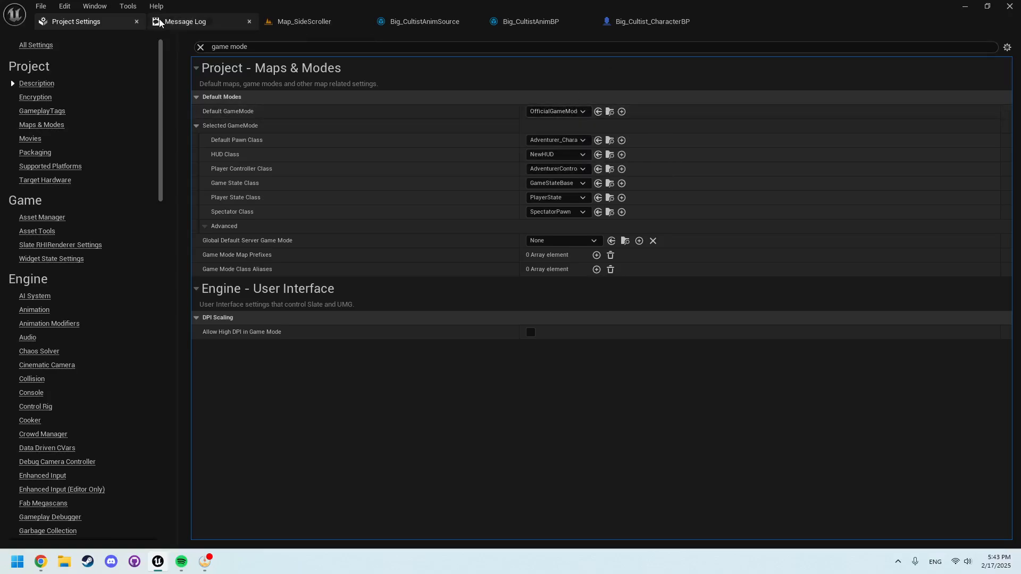
Step: Set the OfficialGameMode blueprint's Default Pawn Class to Big_Cultist_CharacterBP and run a short play test
click(306, 21)
double_click(471, 465)
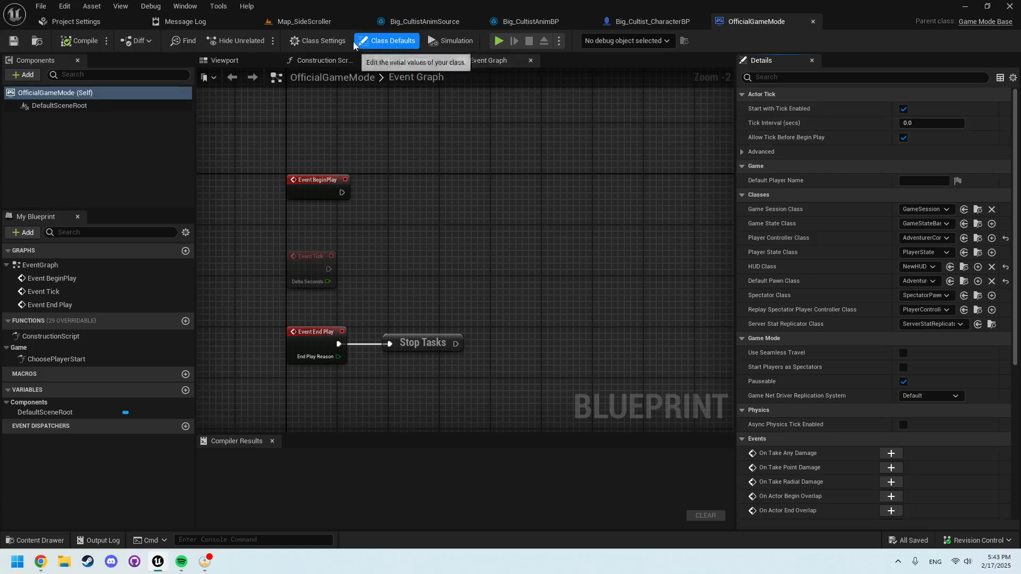
click(336, 43)
click(393, 40)
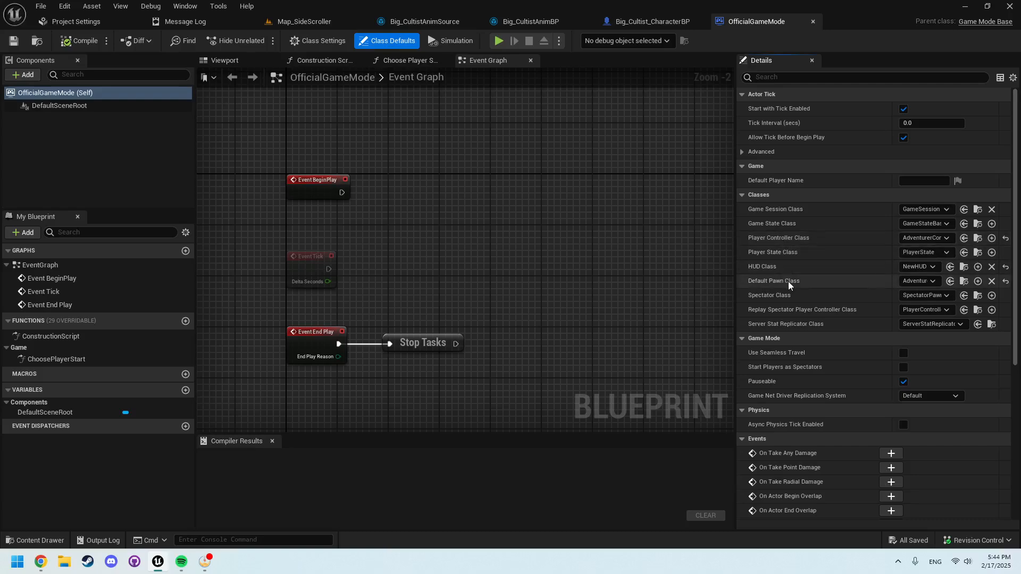
click(923, 284)
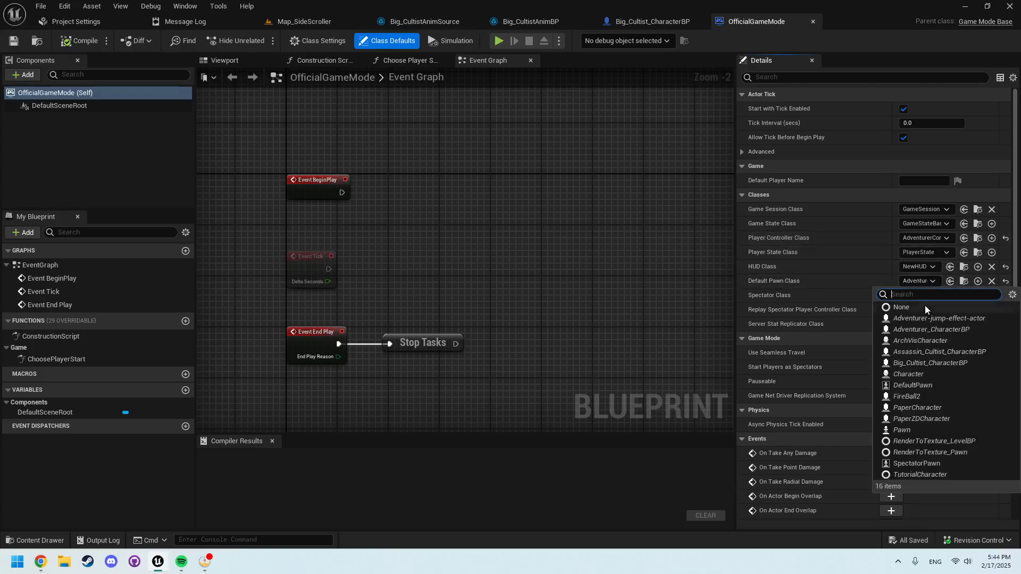
click(930, 364)
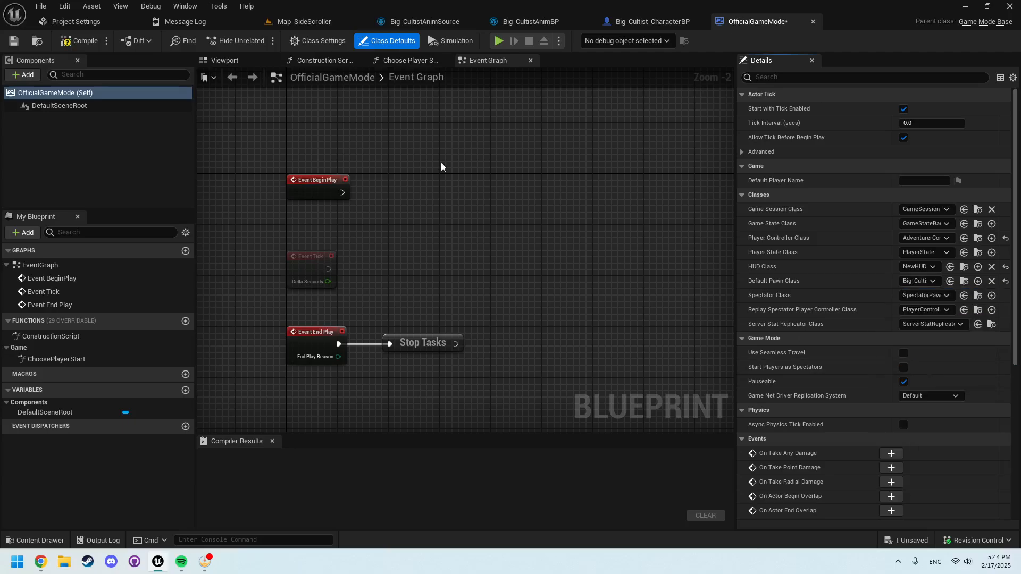
click(501, 41)
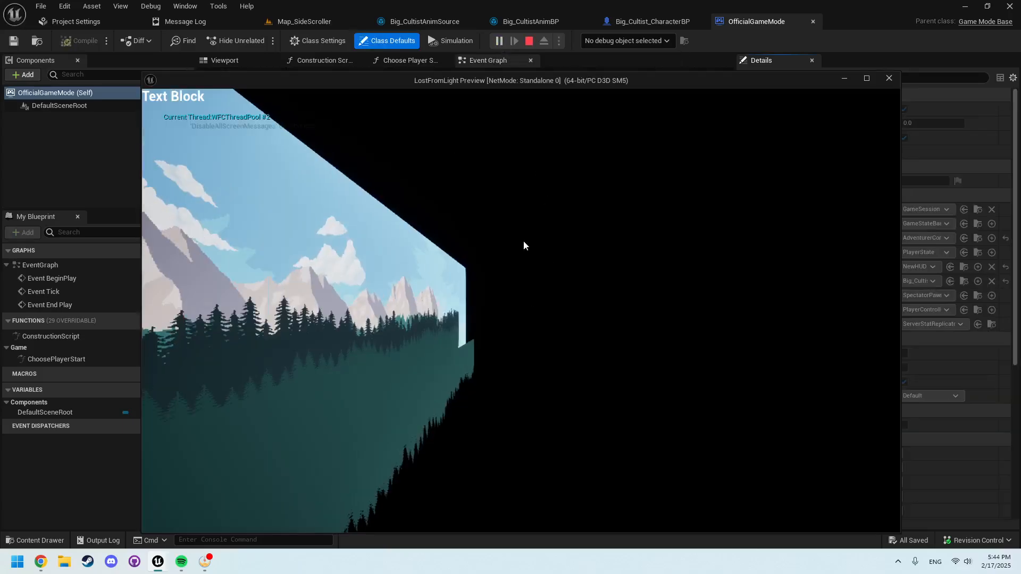
key(Escape)
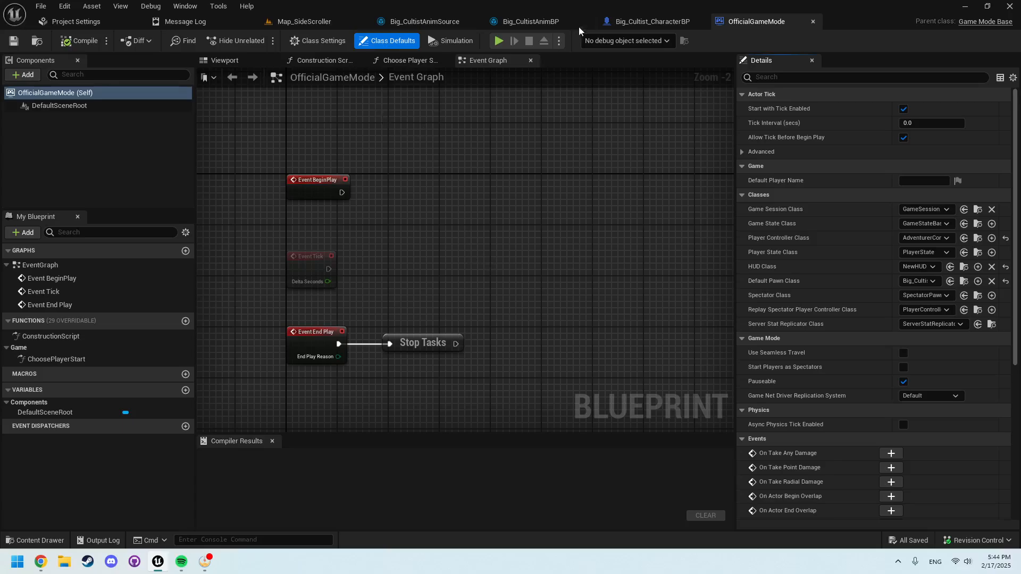
Step: Show Big_Cultist_CharacterBP in perspective view and add a Spring Arm component to it
click(629, 27)
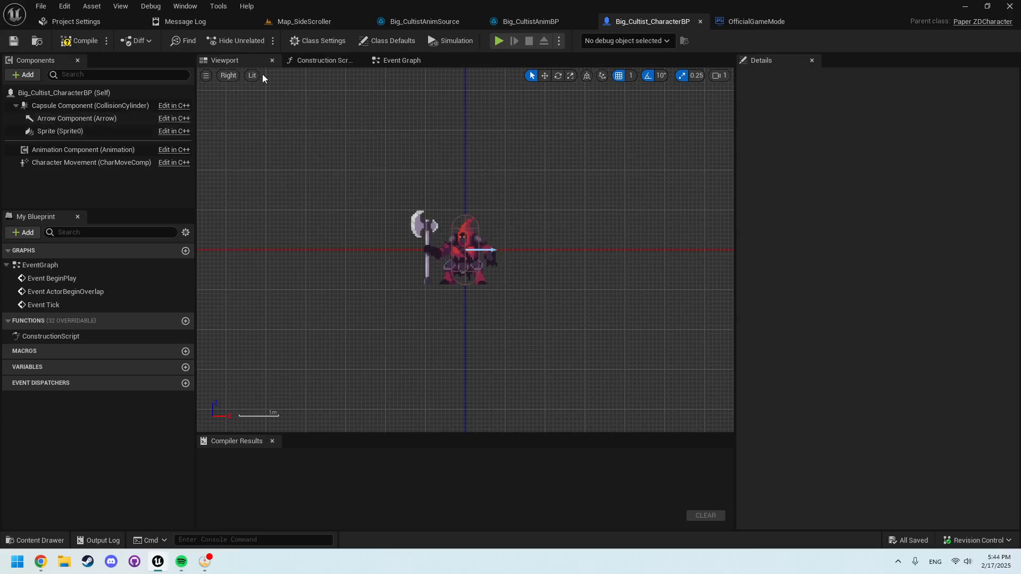
click(228, 76)
click(243, 88)
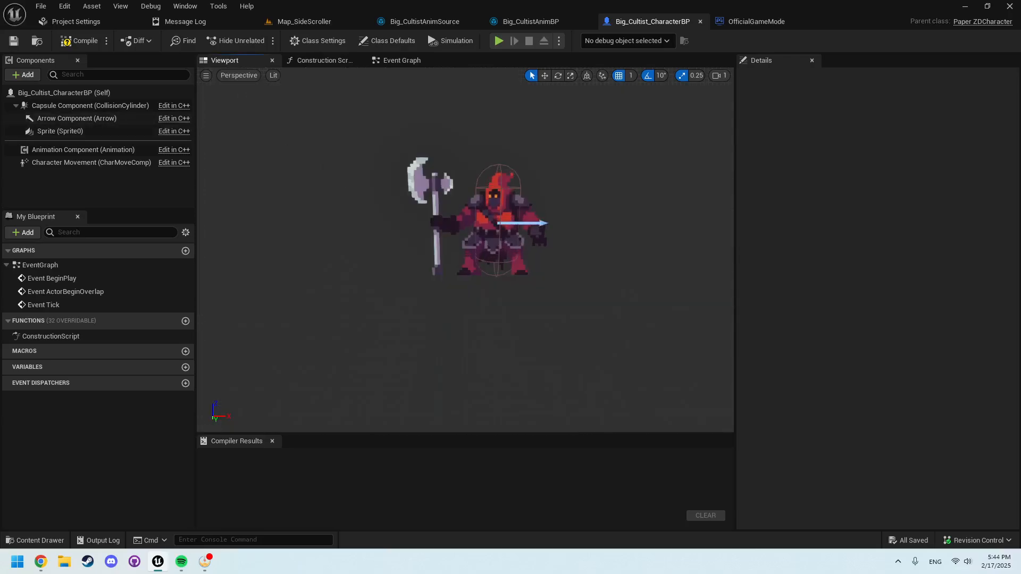
click(23, 75)
text(s)
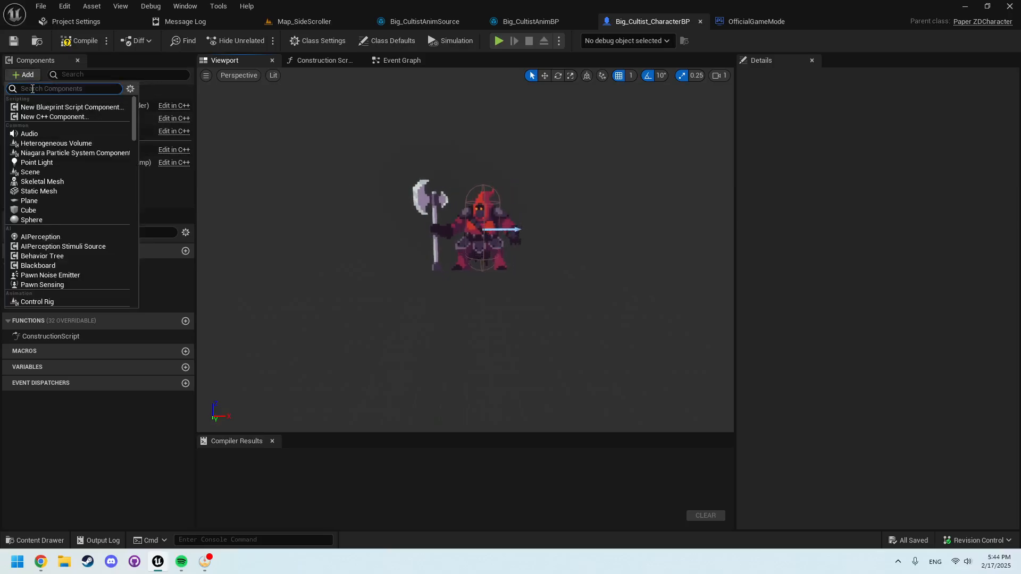
text(pri)
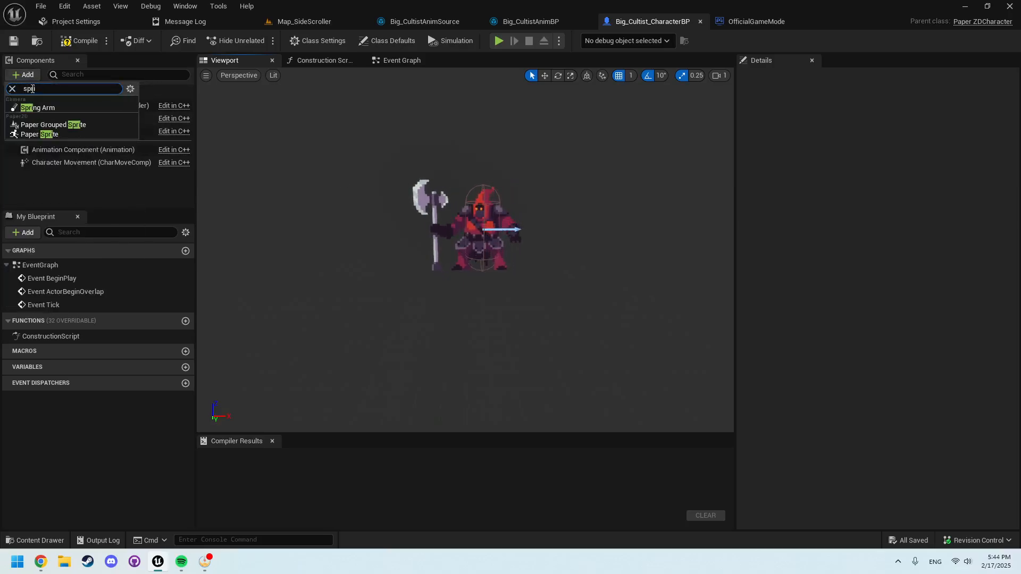
click(37, 108)
click(72, 186)
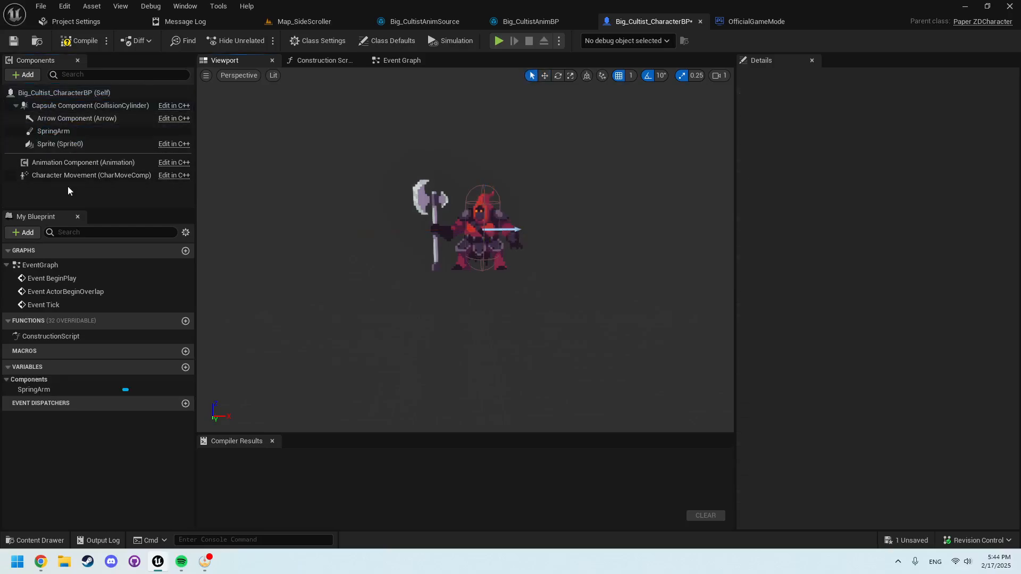
Step: Add a Camera component as a child of the spring arm, keeping its default name
click(67, 133)
click(24, 75)
text(ca)
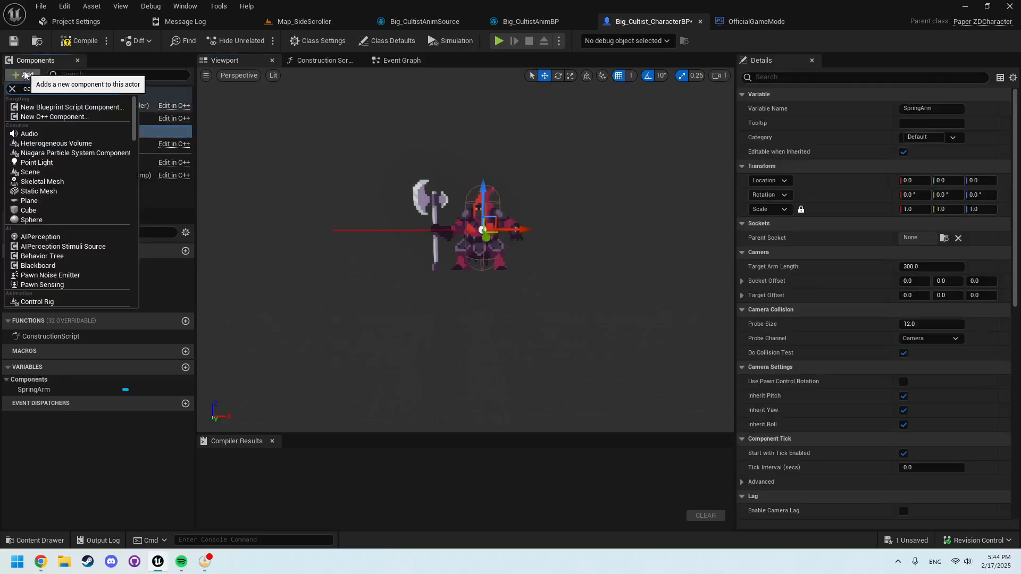
text(me)
click(35, 106)
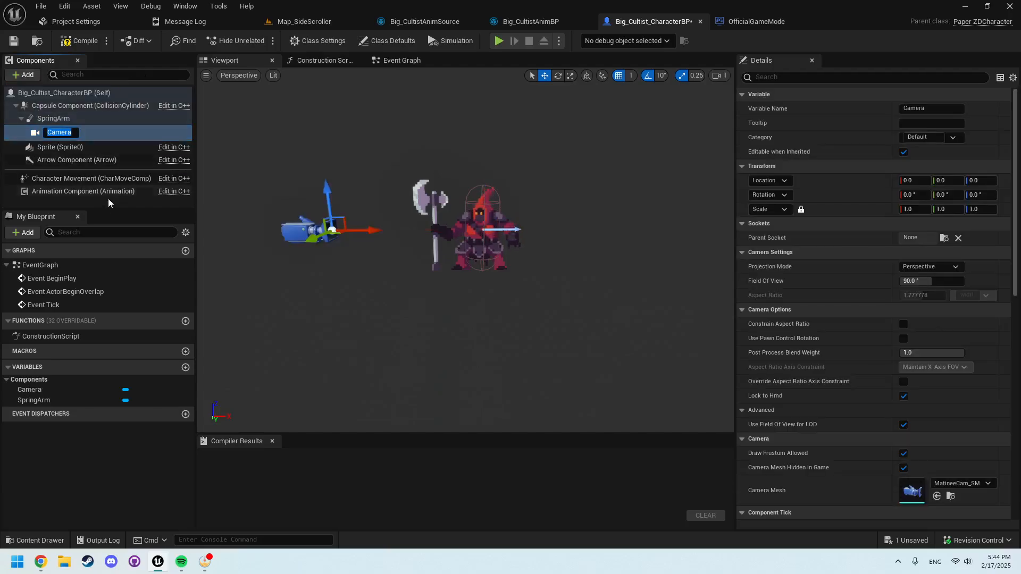
key(Return)
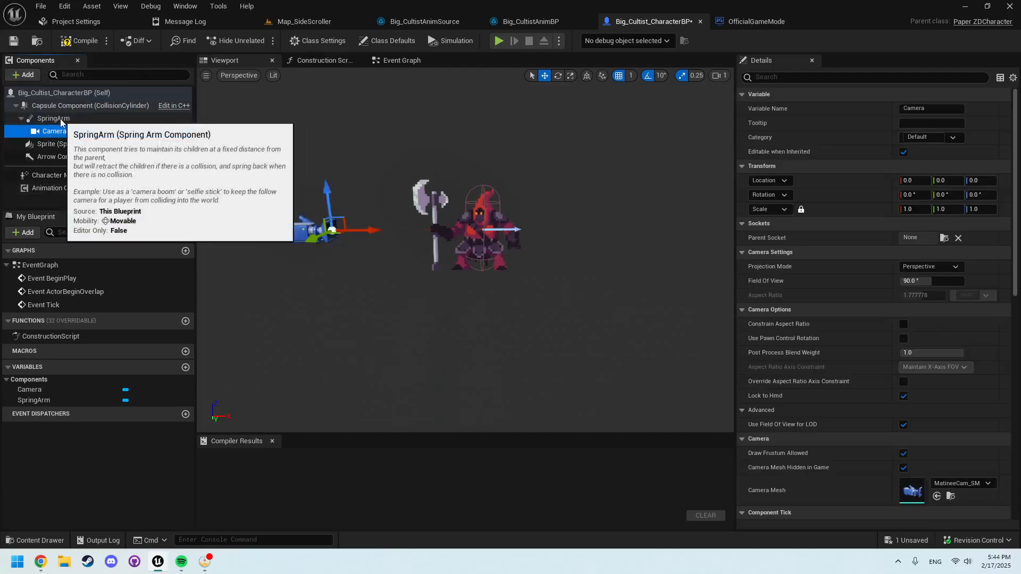
Step: Set the spring arm's Z rotation to -90° so the camera faces the character sprite from the side
click(59, 119)
click(979, 195)
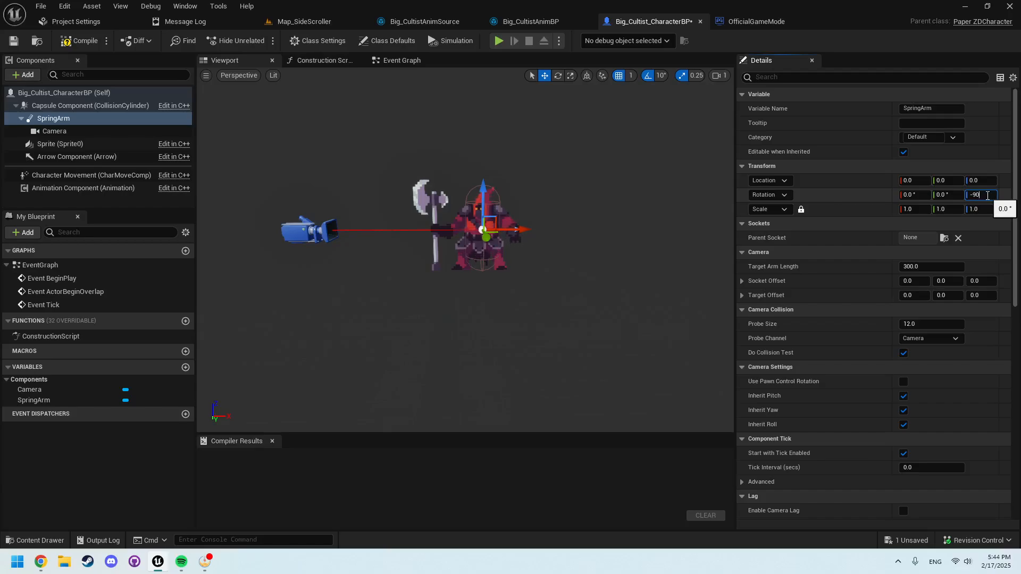
text(-90)
key(Return)
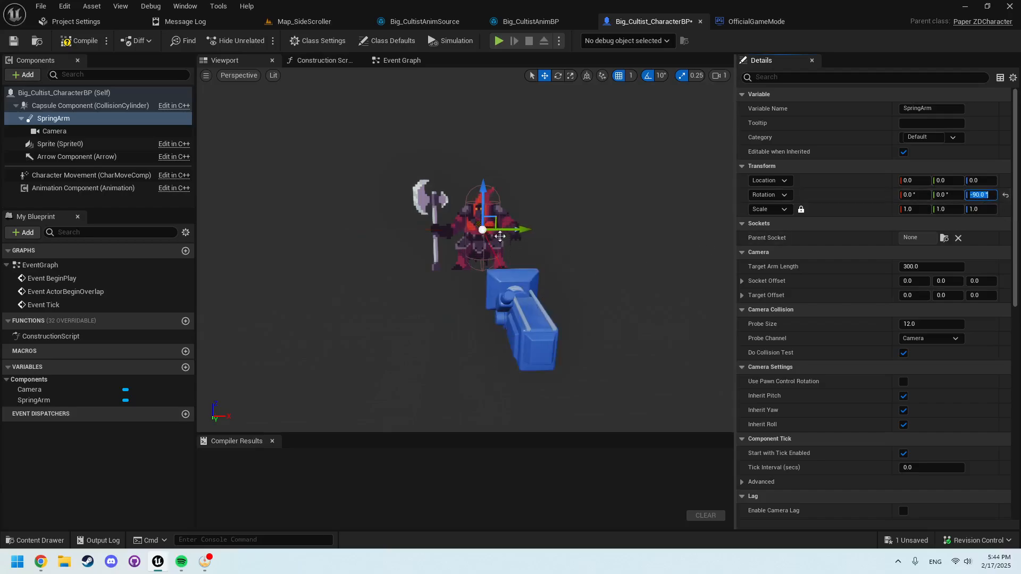
Step: Set the spring arm's Target Arm Length to 900 and run a short play test
click(544, 304)
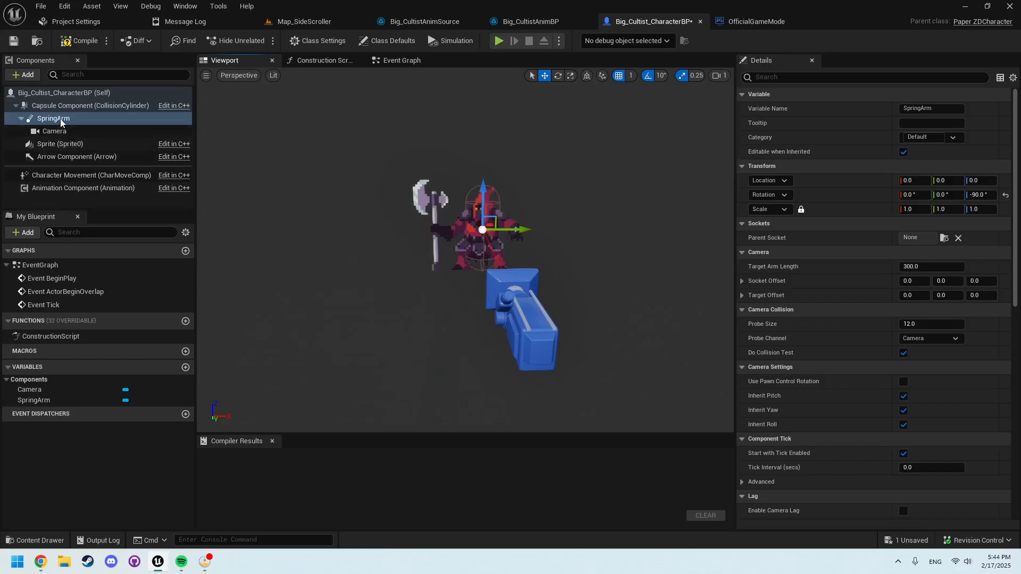
text(900)
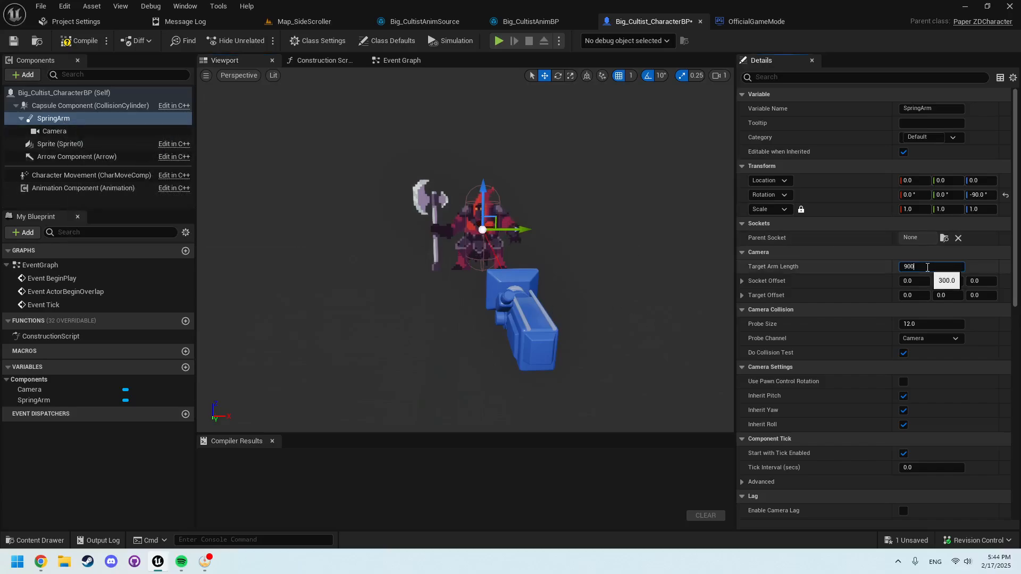
key(Return)
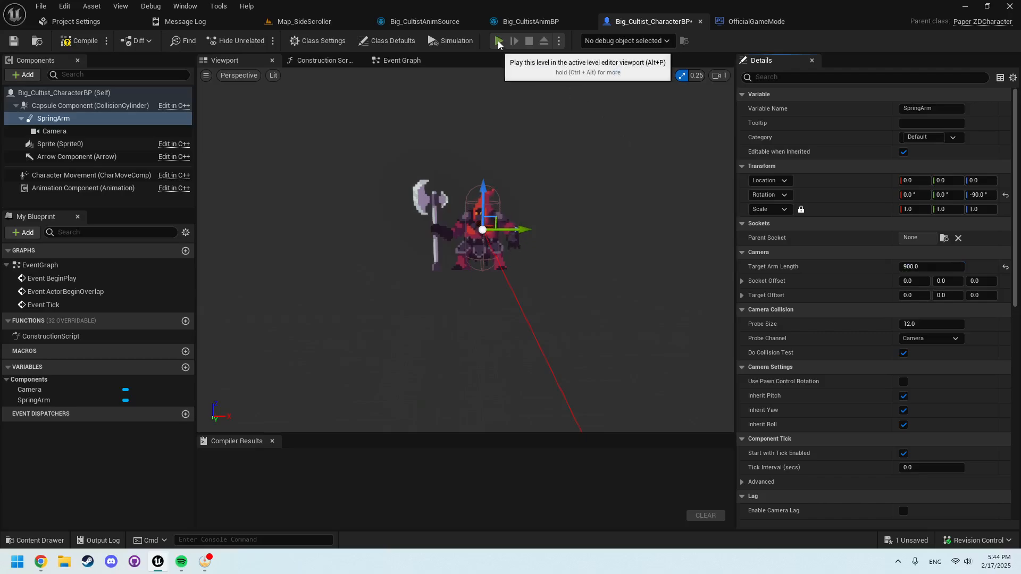
click(499, 41)
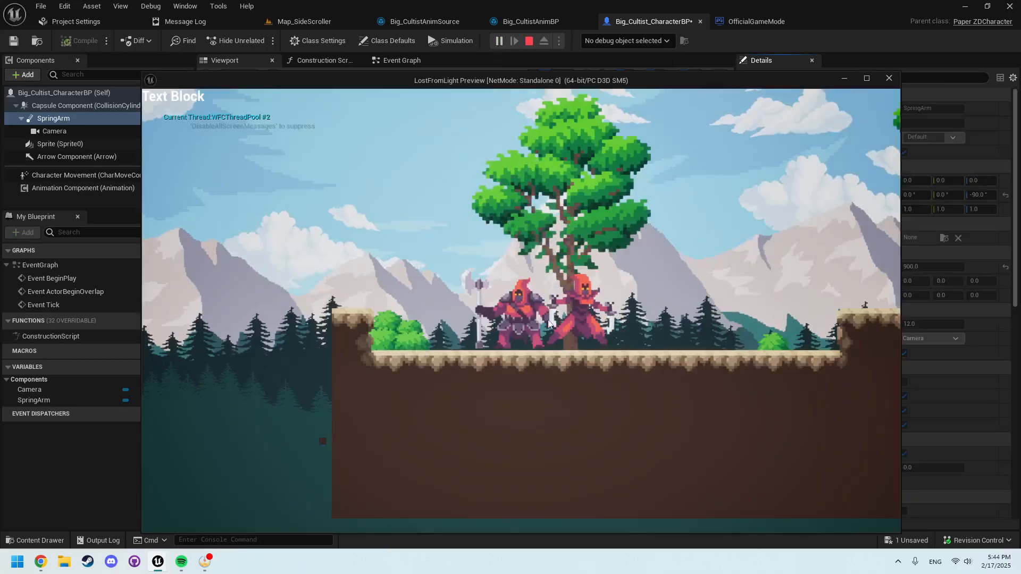
key(Escape)
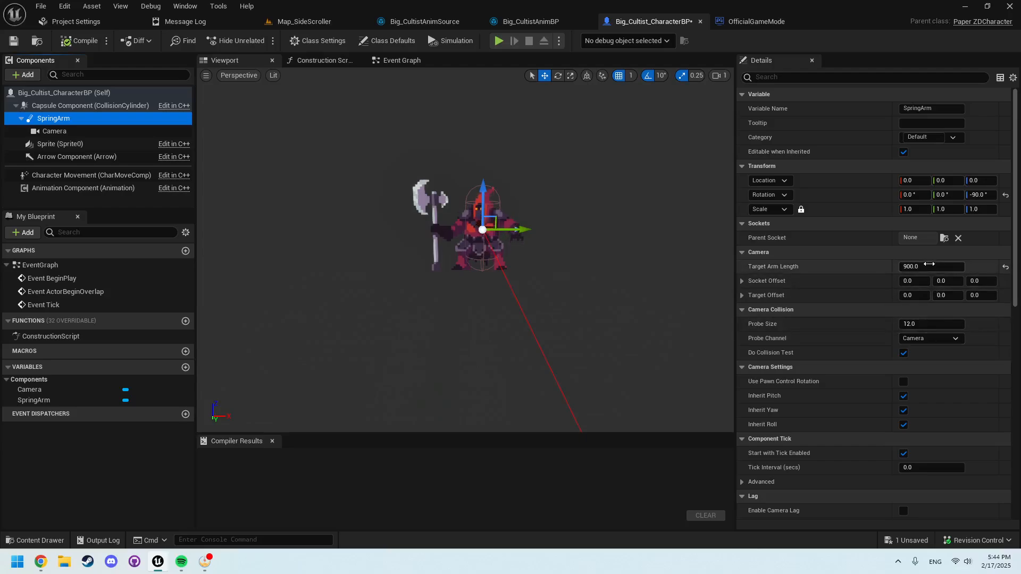
Step: Set the spring arm's Target Arm Length to 2000 and check the framing in a short play test
click(931, 266)
text(200)
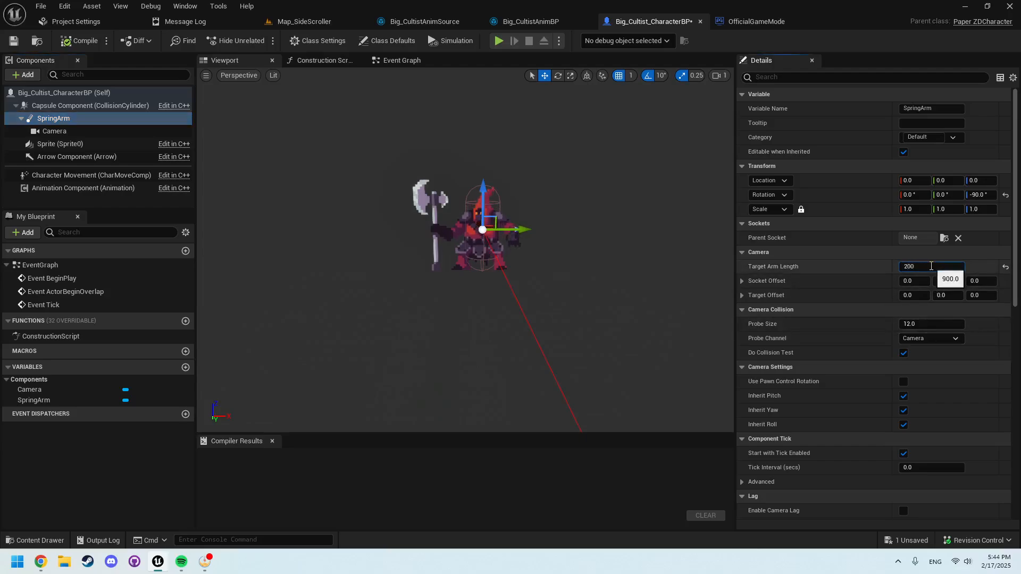
key(alt+p)
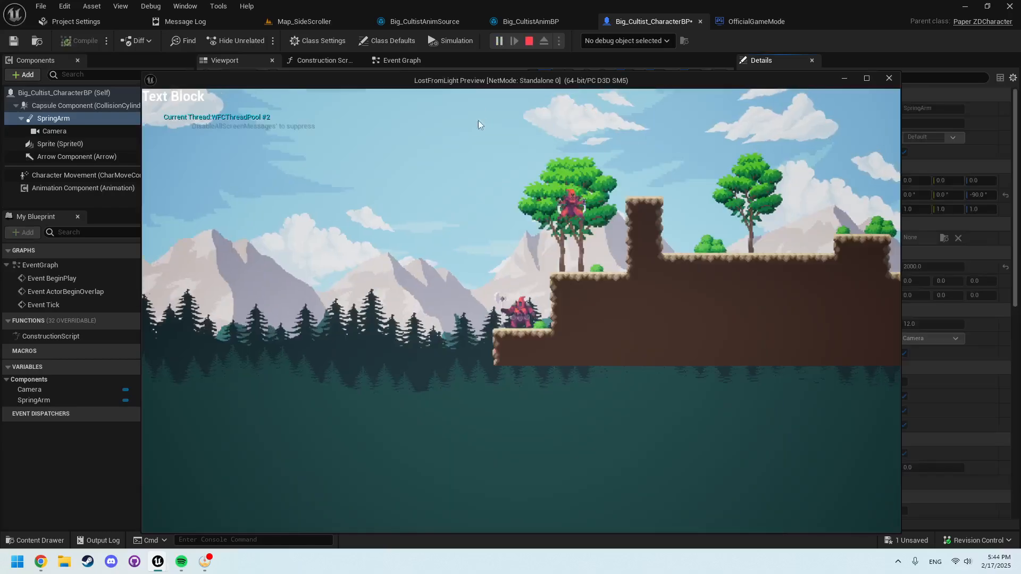
key(Escape)
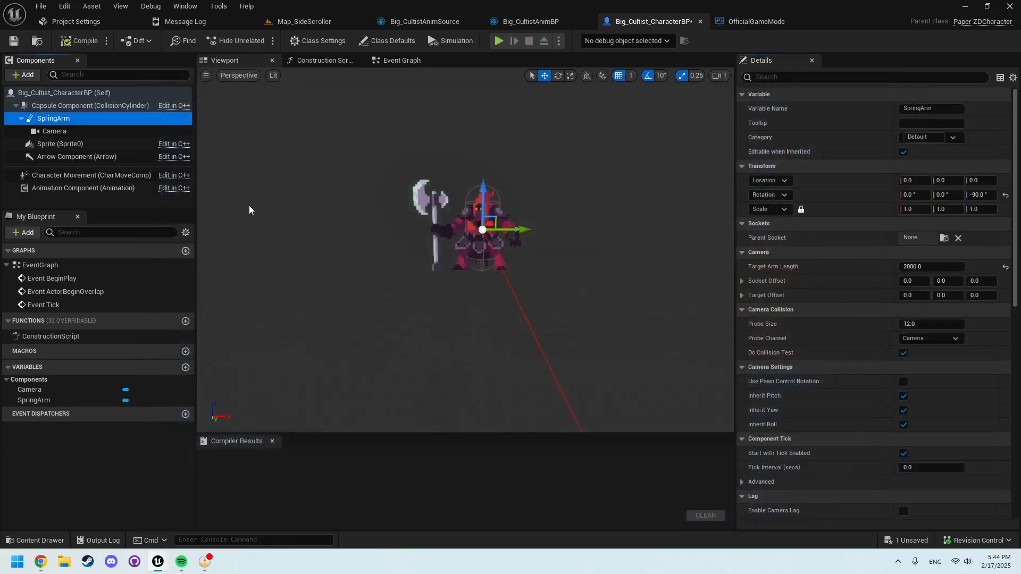
Step: Look over the camera and spring arm settings and save Big_Cultist_CharacterBP
click(102, 133)
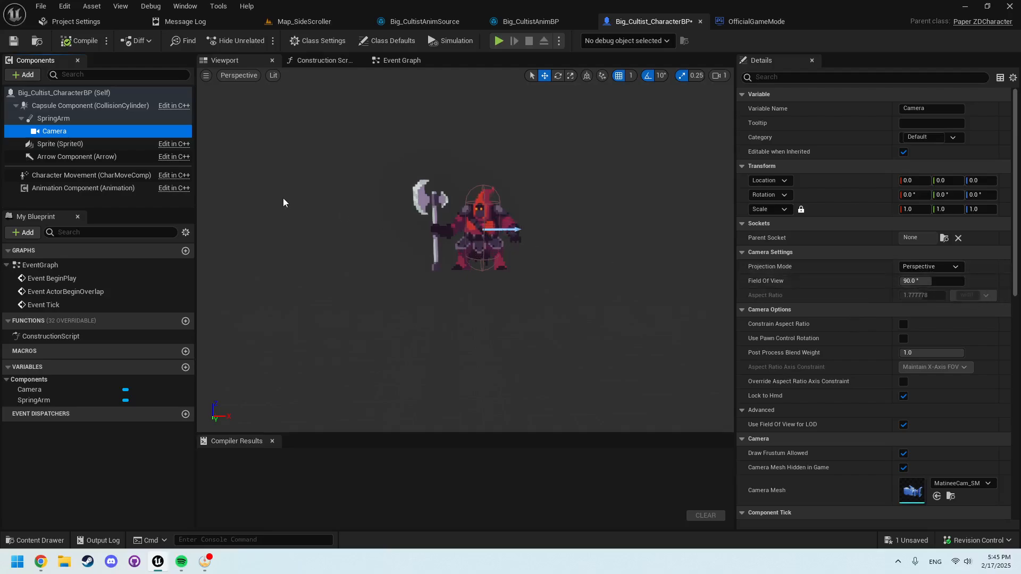
click(62, 122)
key(ctrl+s)
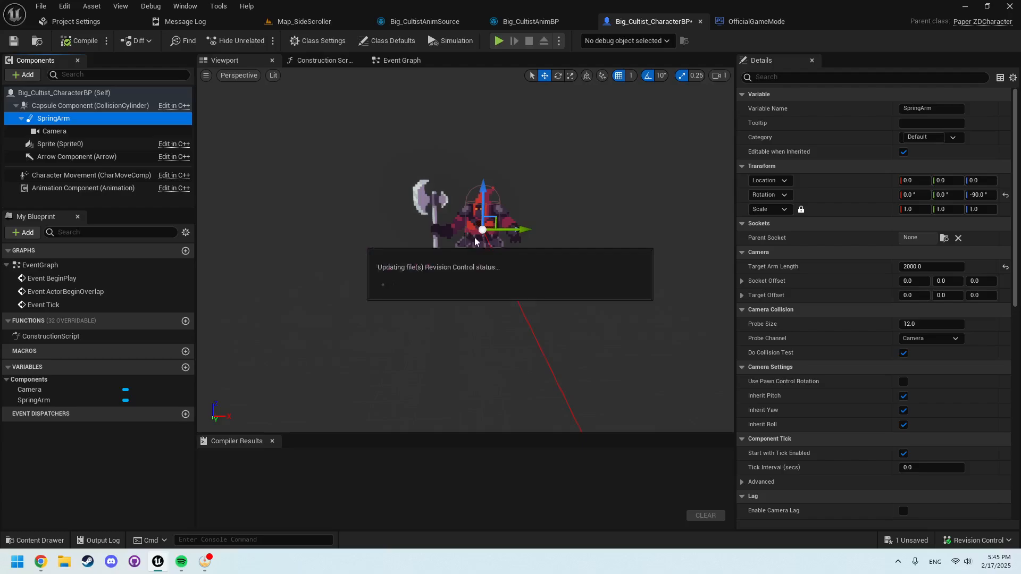